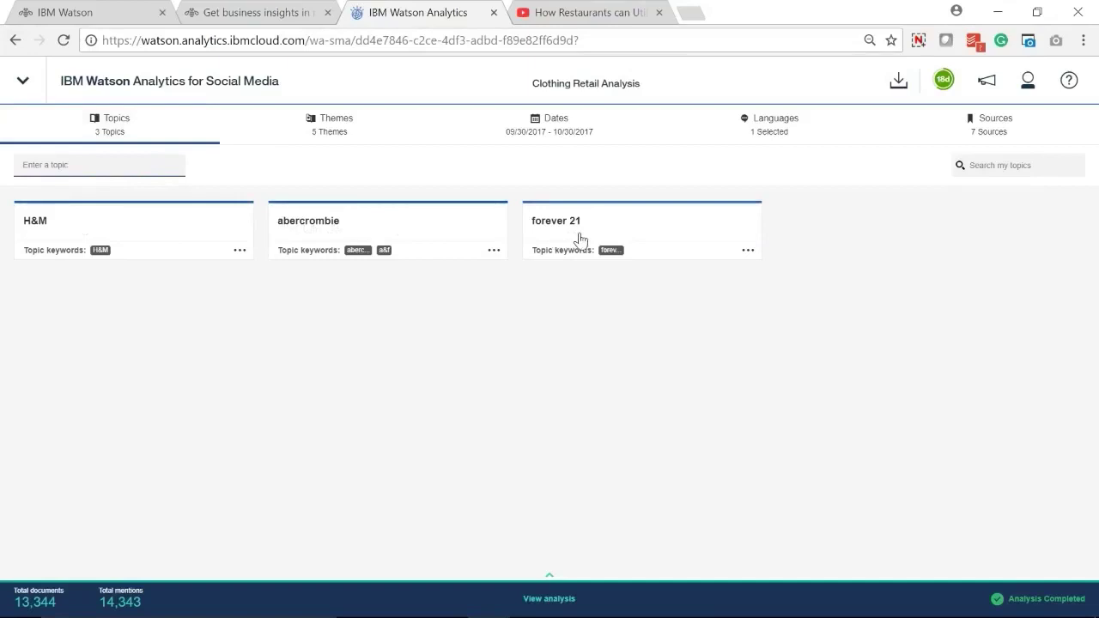
Review the project's themes, date range, languages and its seven sources, from Twitter to News.
left_click(360, 139)
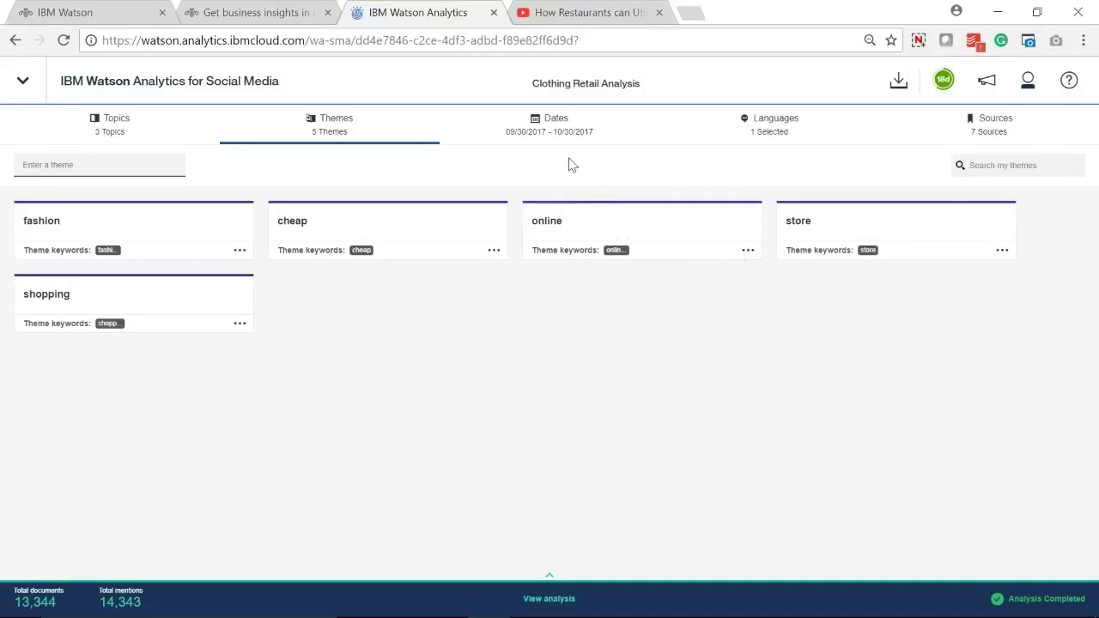
left_click(546, 136)
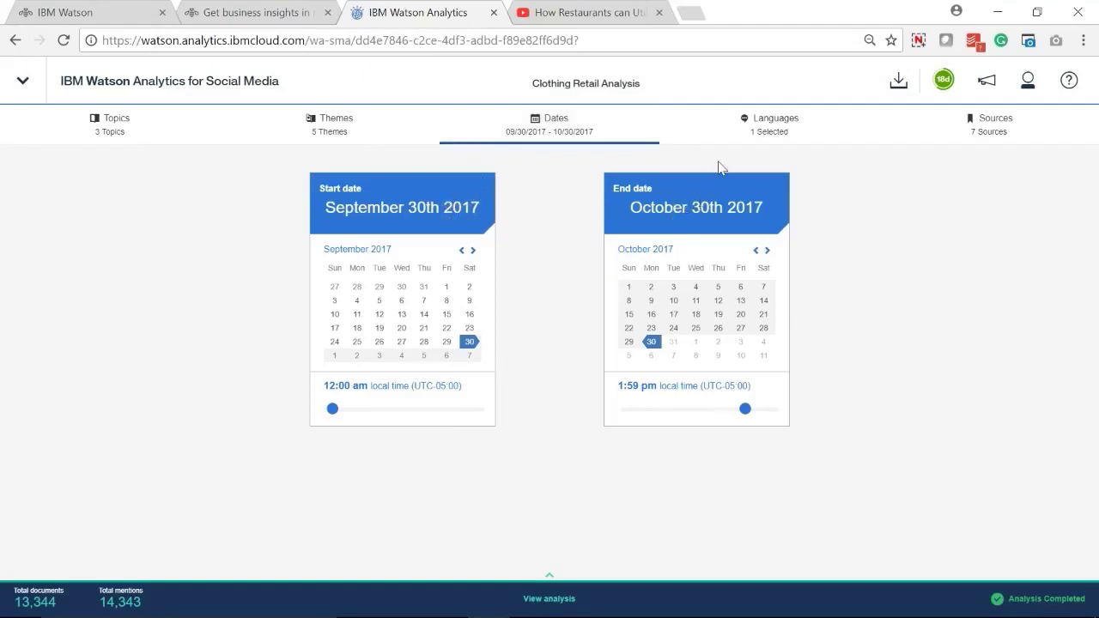
left_click(752, 129)
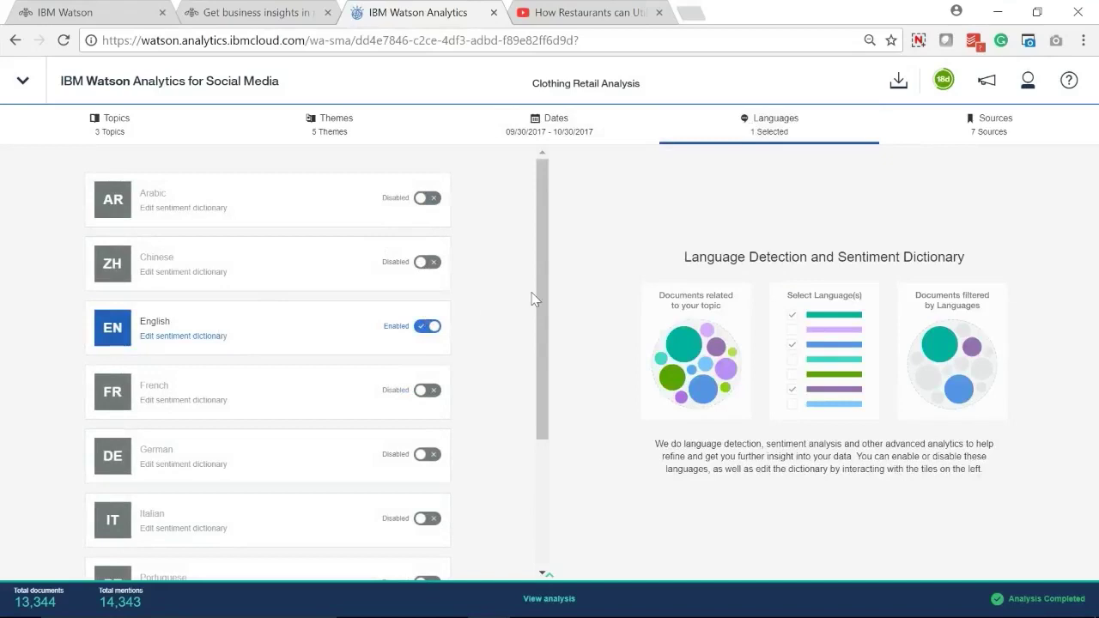
left_click(979, 140)
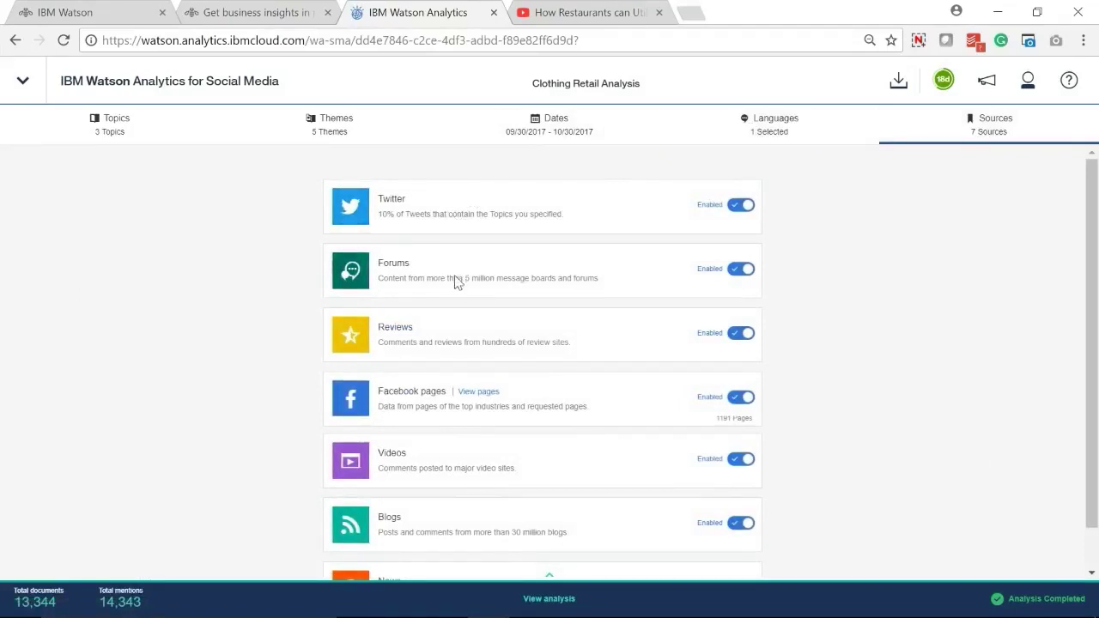
scroll(462, 300, "down", 1)
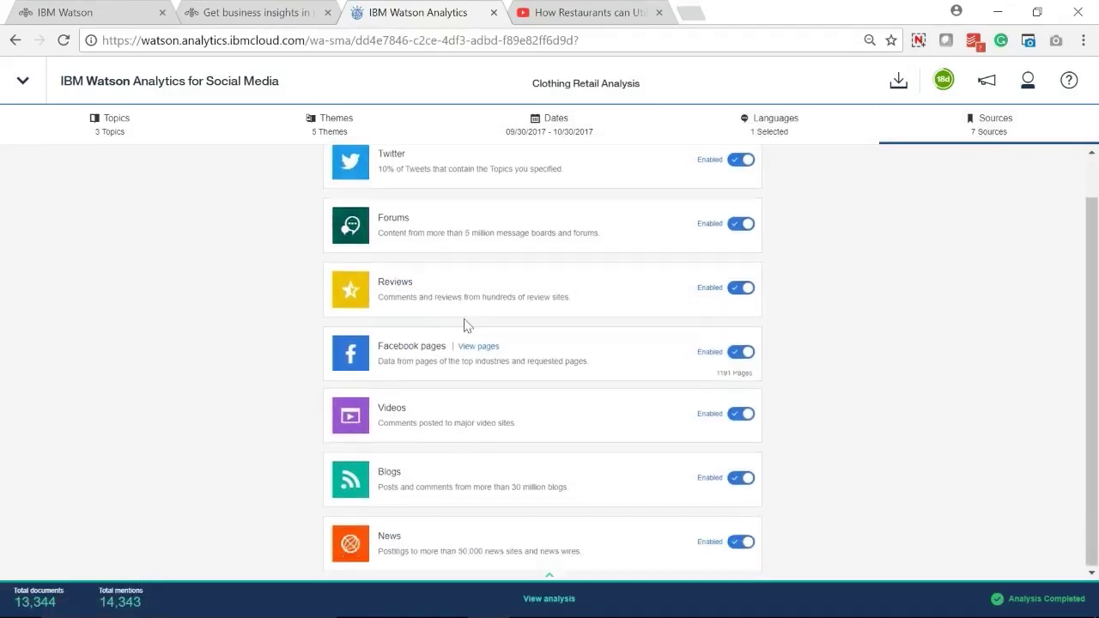
Open the Conversation Clusters analysis and list mentions for the 'cute' cluster (2,604 mentions).
left_click(550, 600)
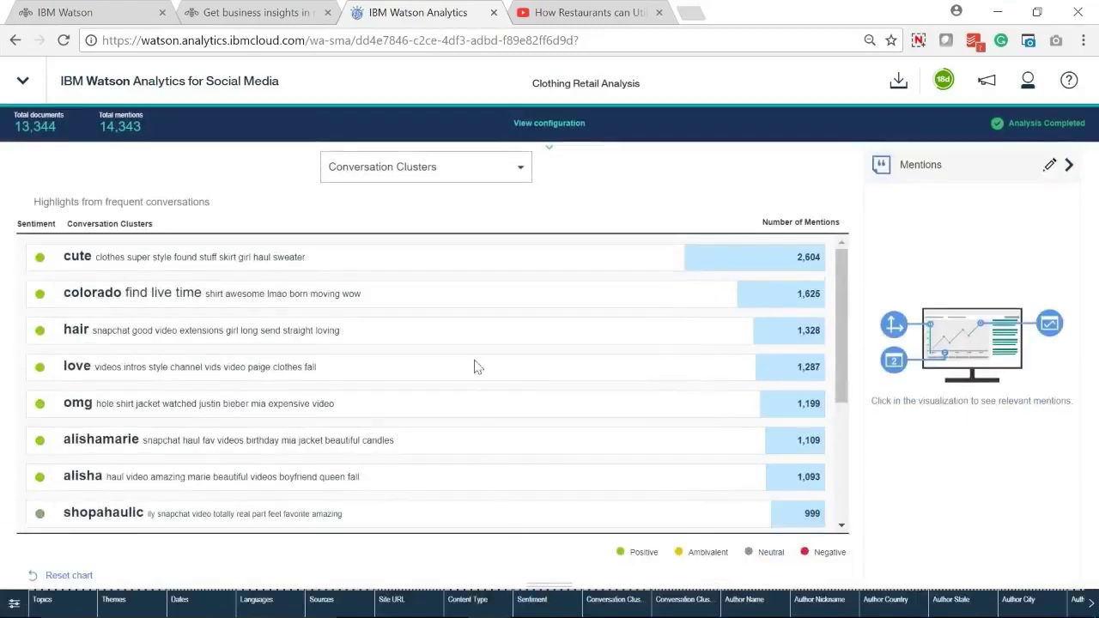
left_click(454, 175)
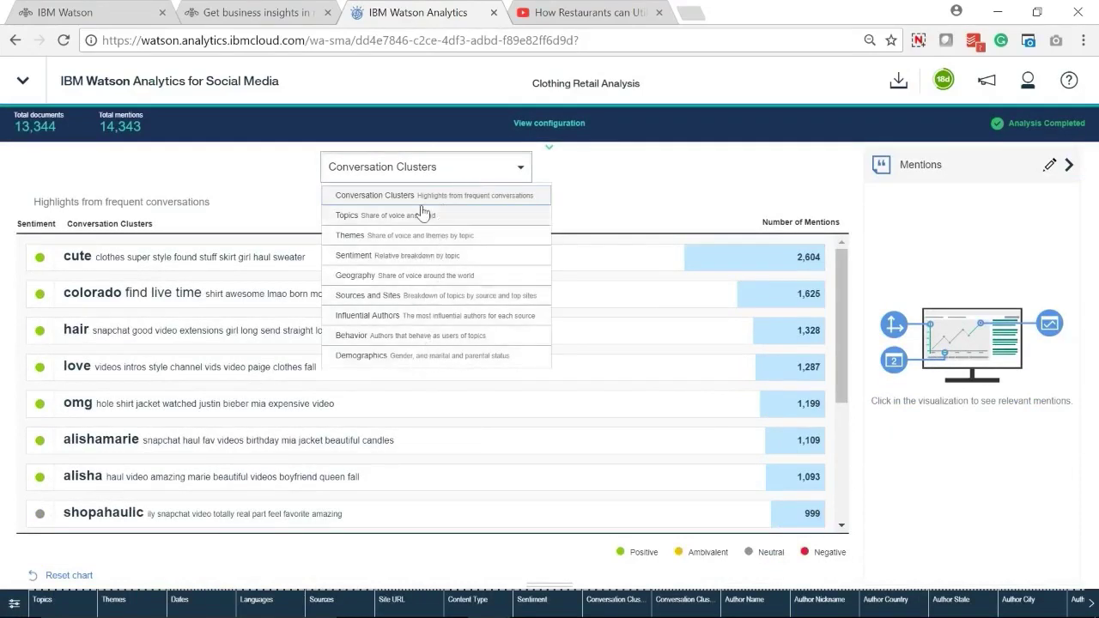
left_click(422, 204)
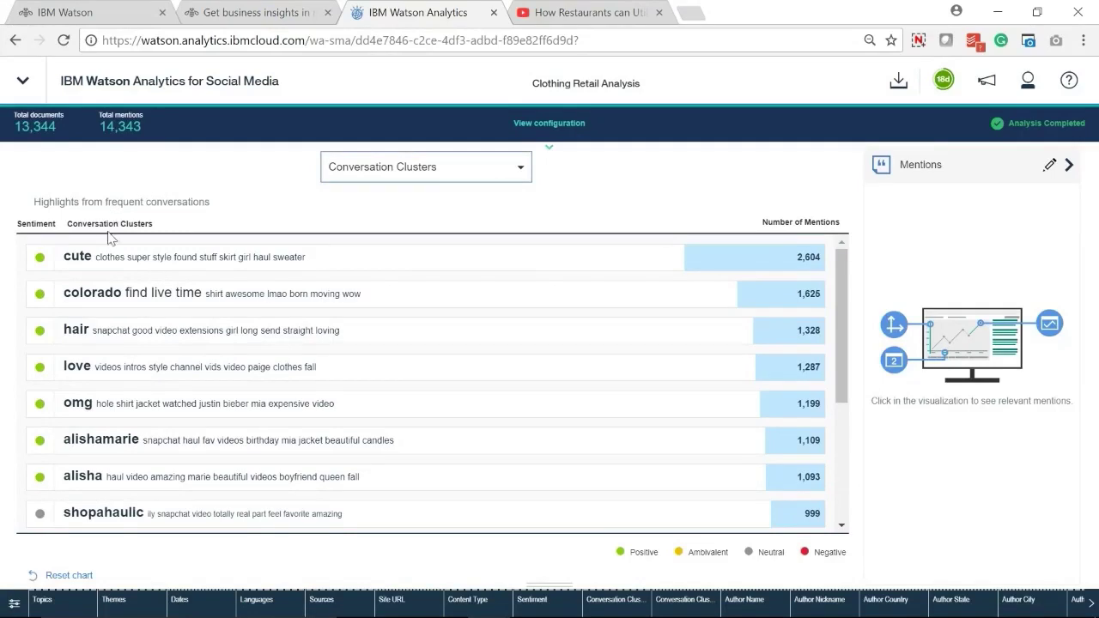
left_click(93, 260)
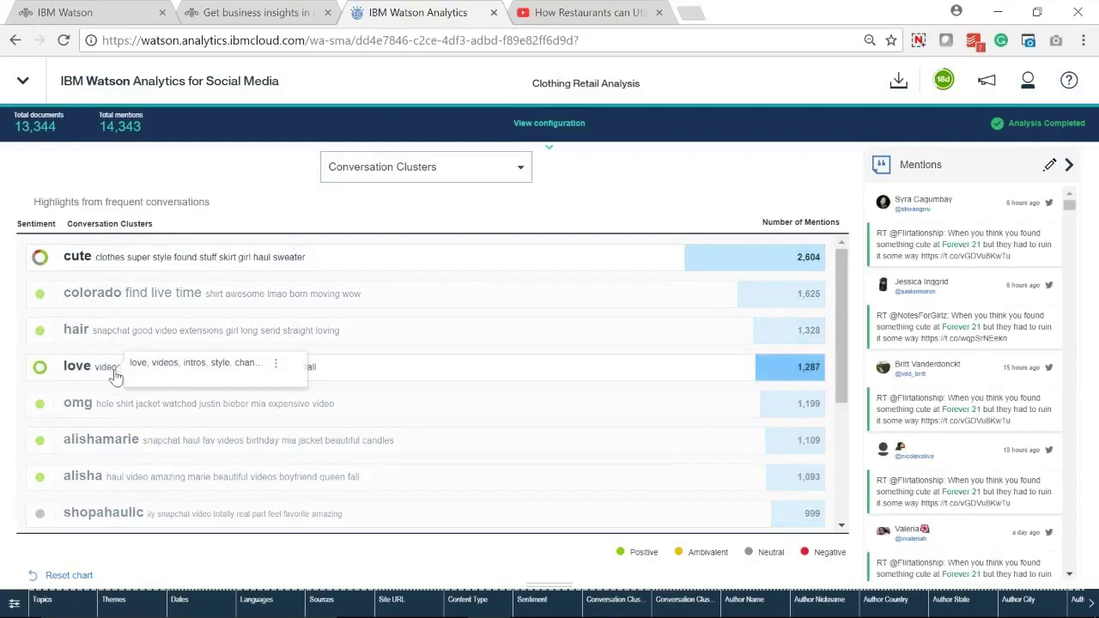
scroll(110, 378, "down", 1)
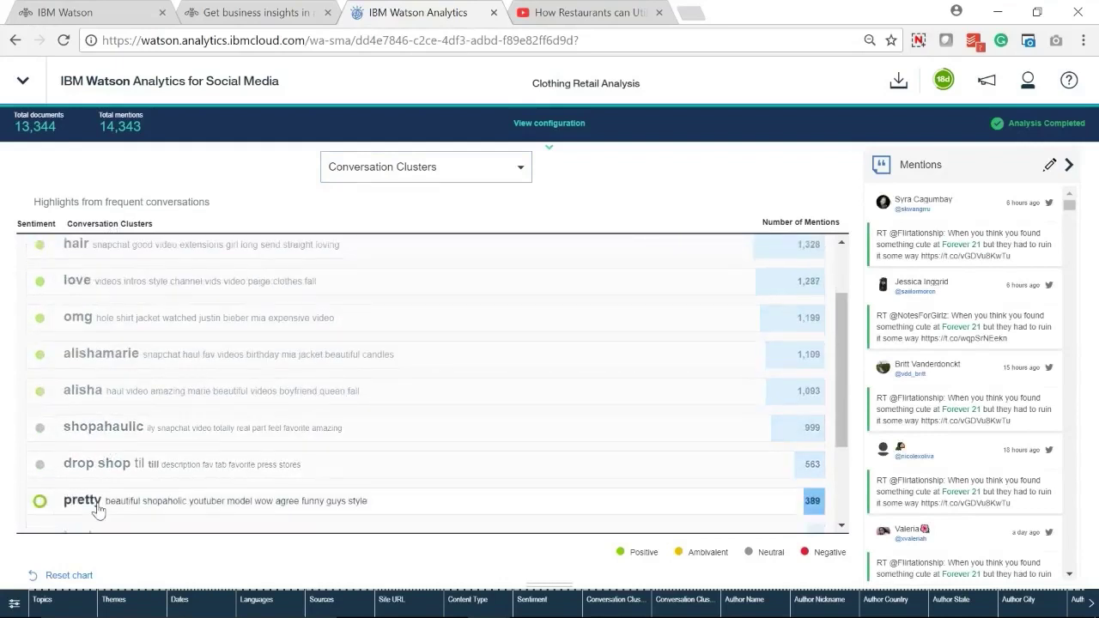
Switch to the Topics share-of-voice trend and list mentions from forever 21's 22 October peak.
left_click(373, 181)
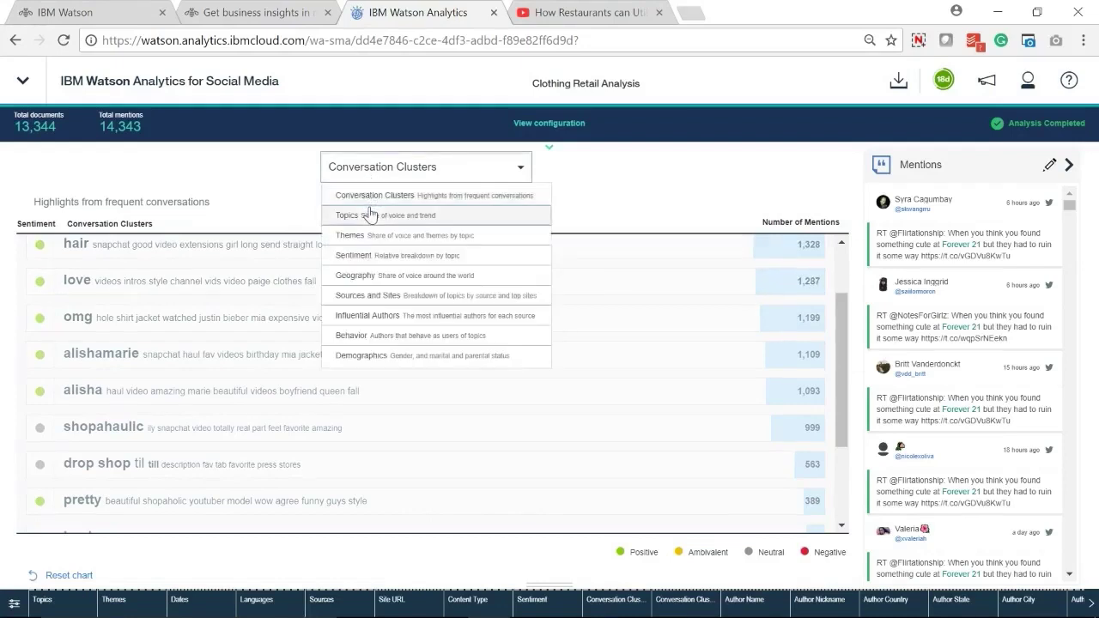
left_click(368, 214)
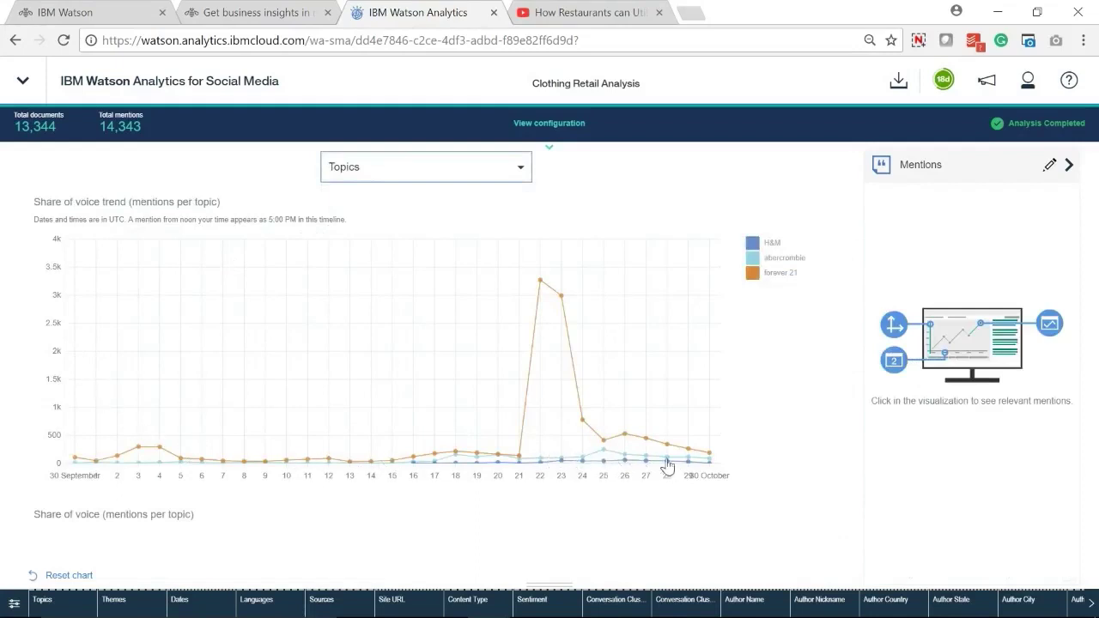
left_click(541, 285)
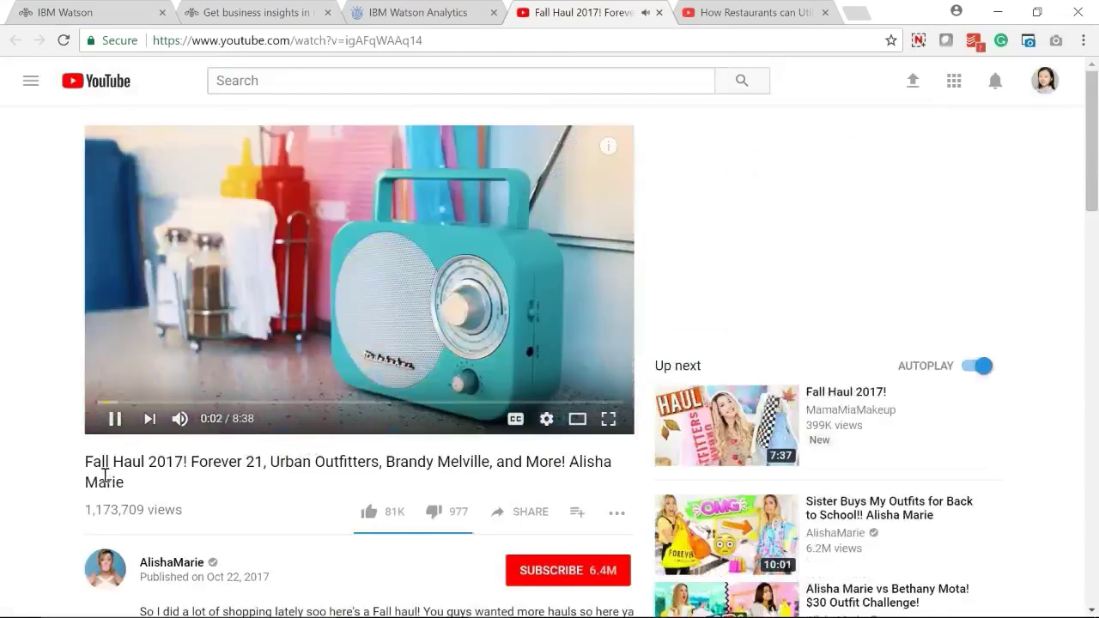
Pause the 'Fall Haul 2017!' YouTube video at 0:09 and return to Watson Analytics.
left_click_drag(86, 465, 280, 465)
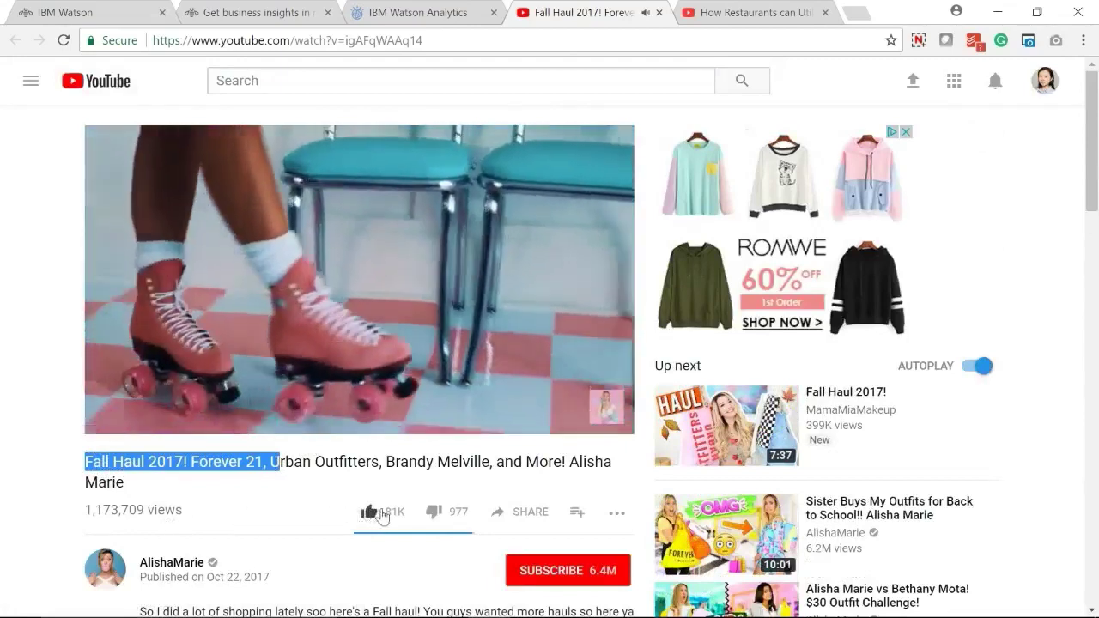
left_click(111, 426)
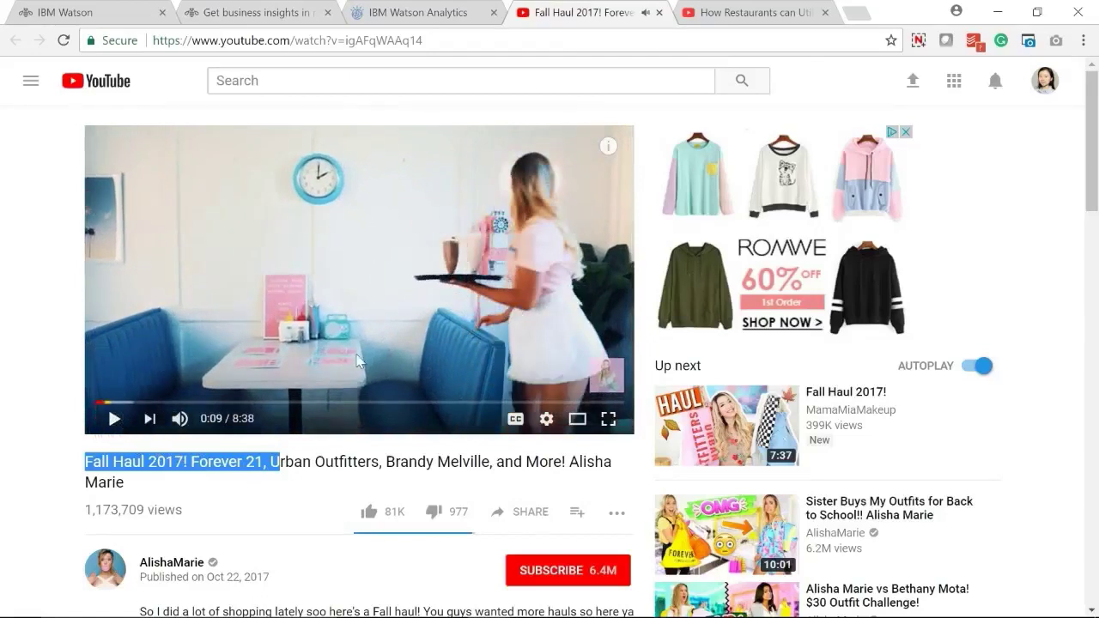
left_click(397, 15)
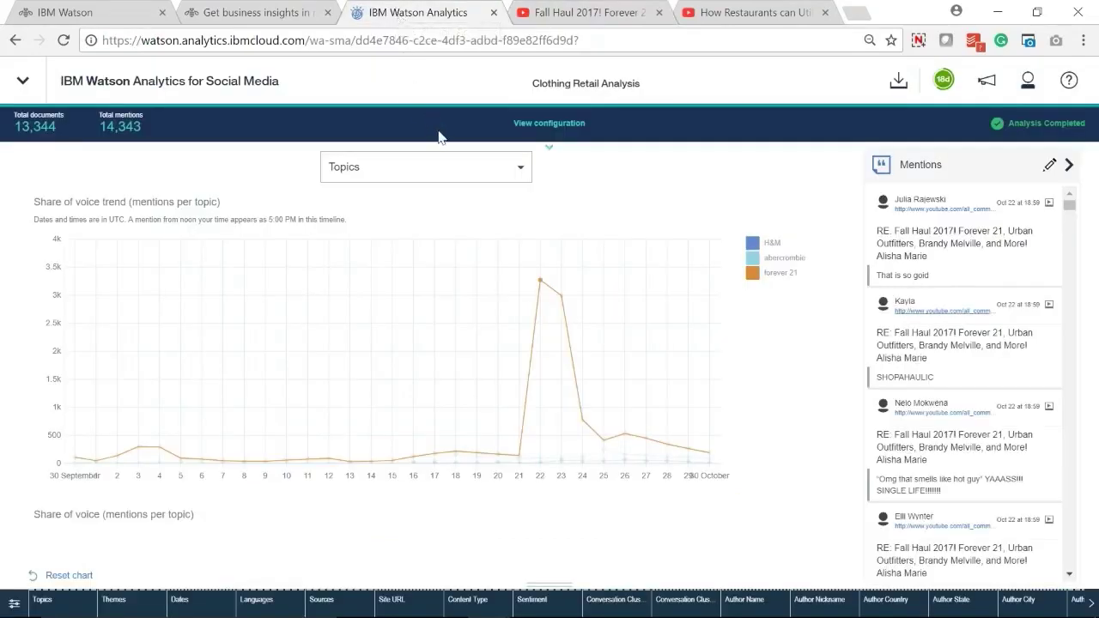
Switch the dashboard from Themes to the Sentiment view, showing H&M about 57% positive.
left_click(439, 167)
left_click(404, 239)
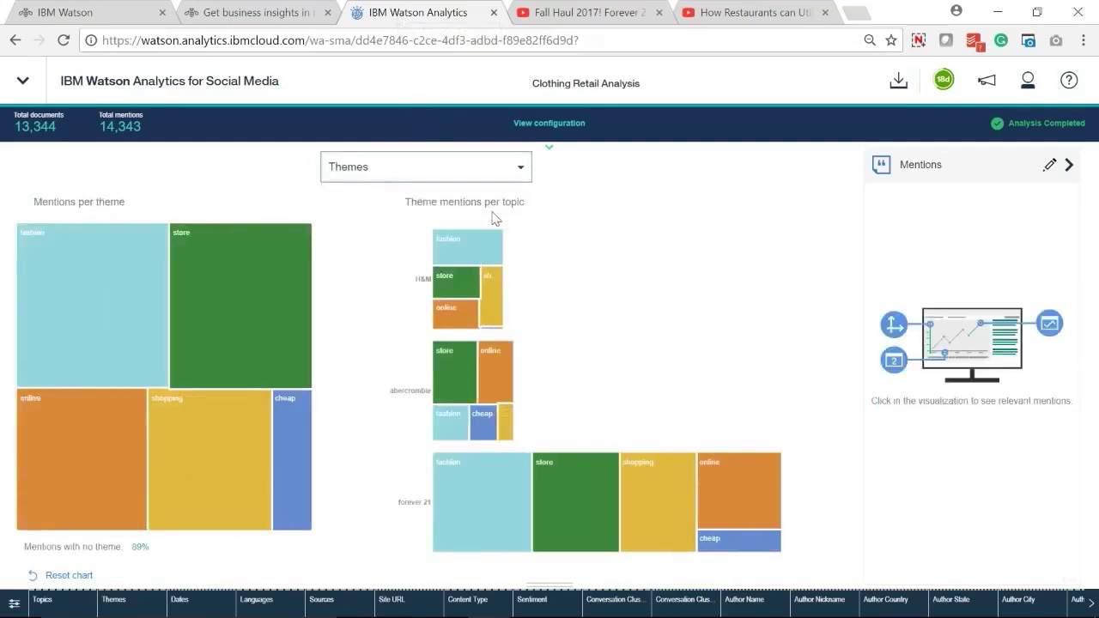
left_click(436, 171)
left_click(421, 256)
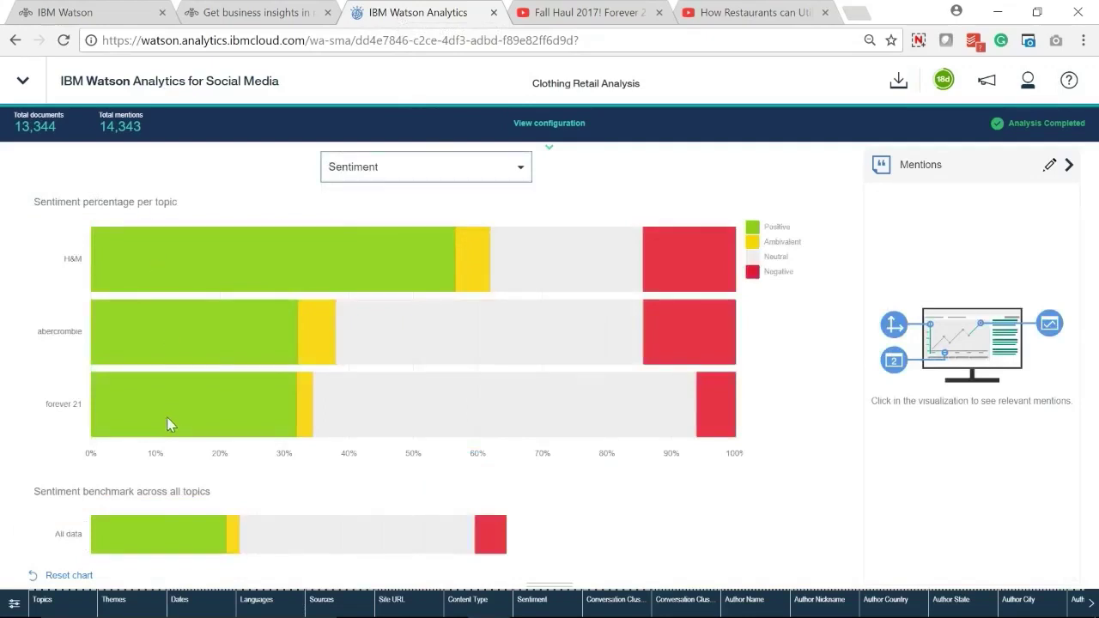
left_click(366, 176)
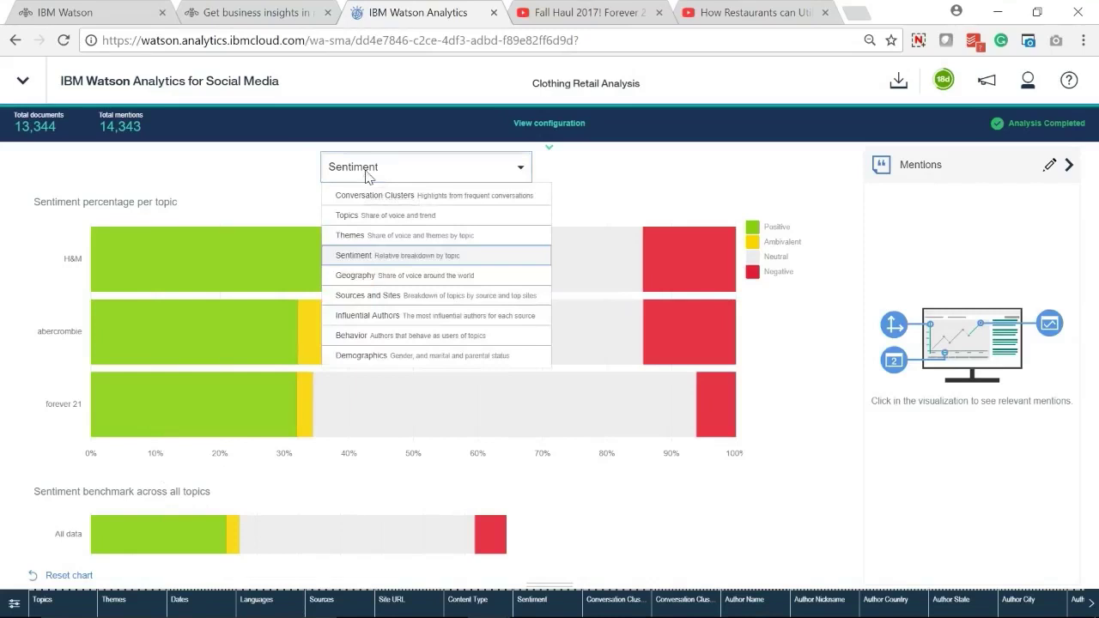
Drill the Geography map down from the United States to states, with California at 158 mentions.
left_click(368, 276)
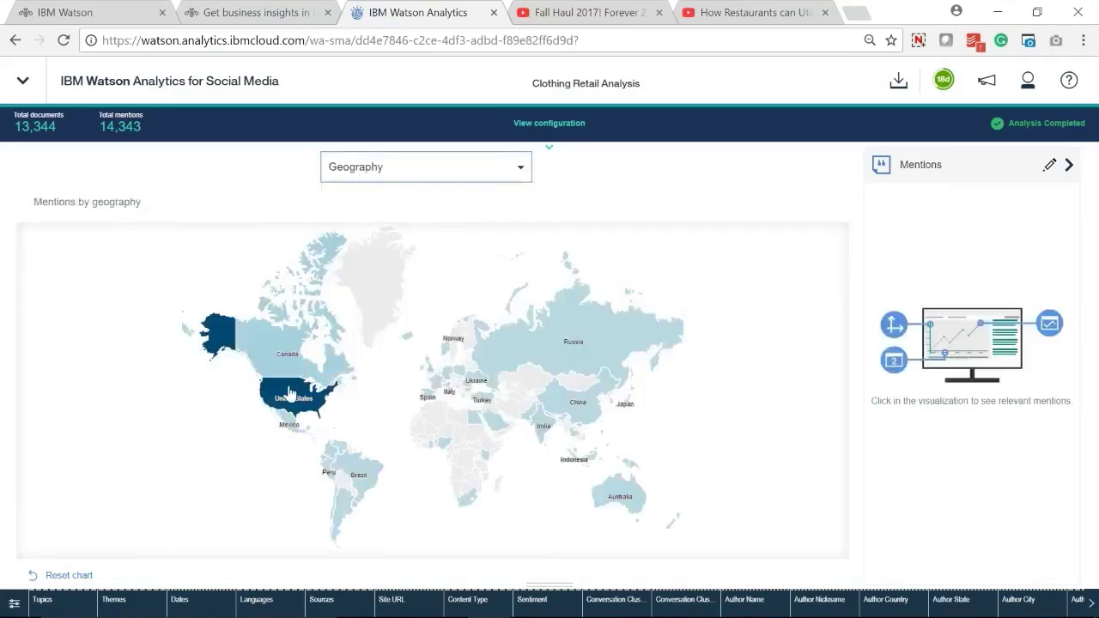
mouse_move(302, 393)
left_click(318, 401)
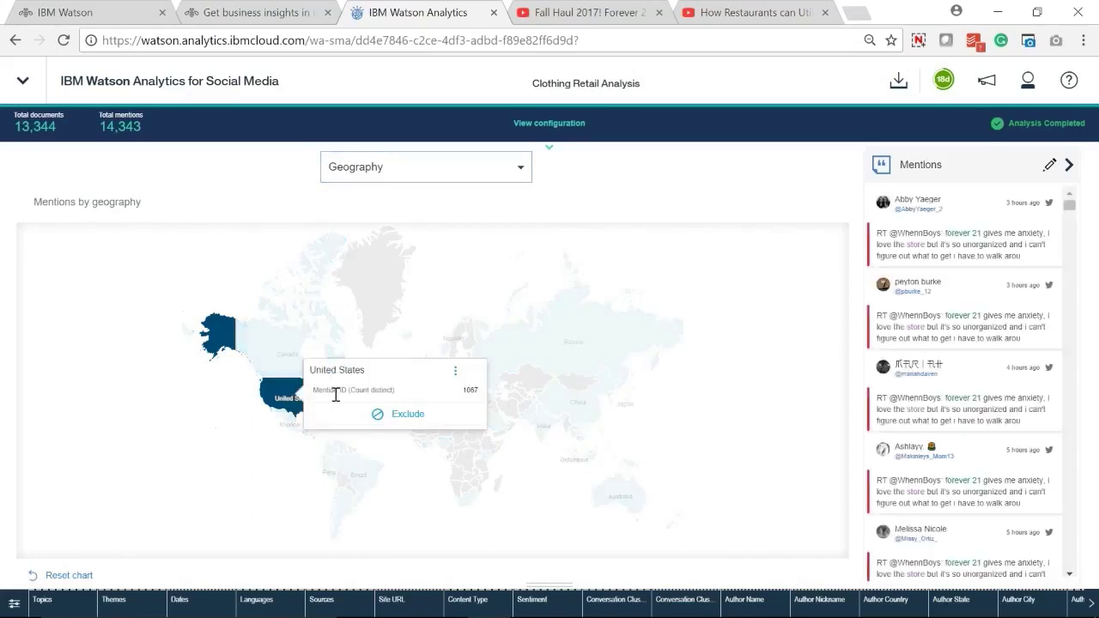
left_click(455, 372)
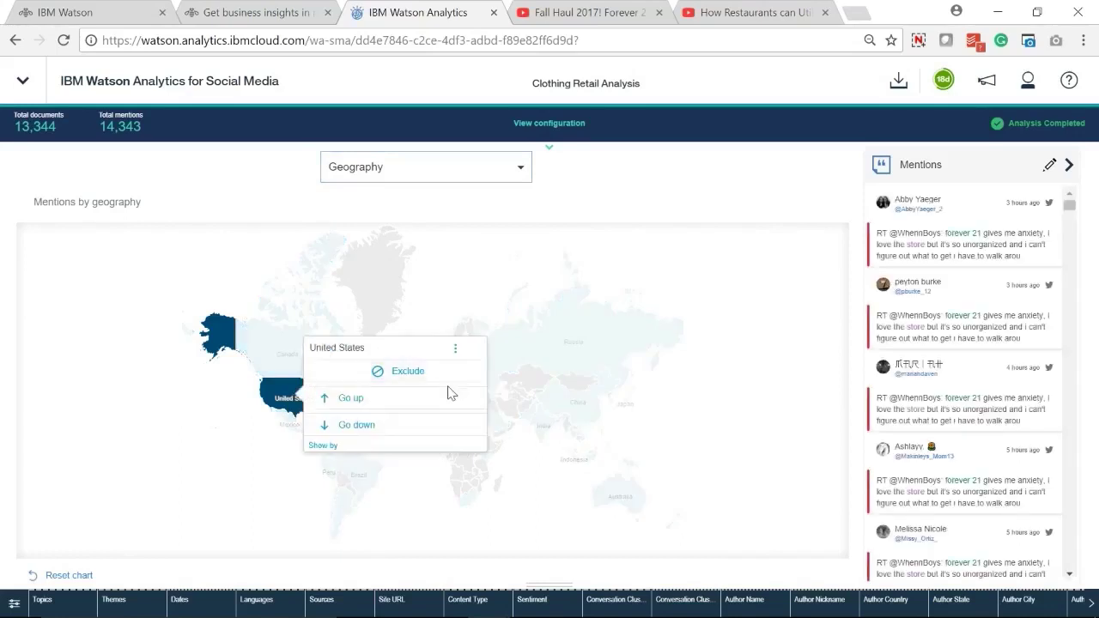
left_click(419, 430)
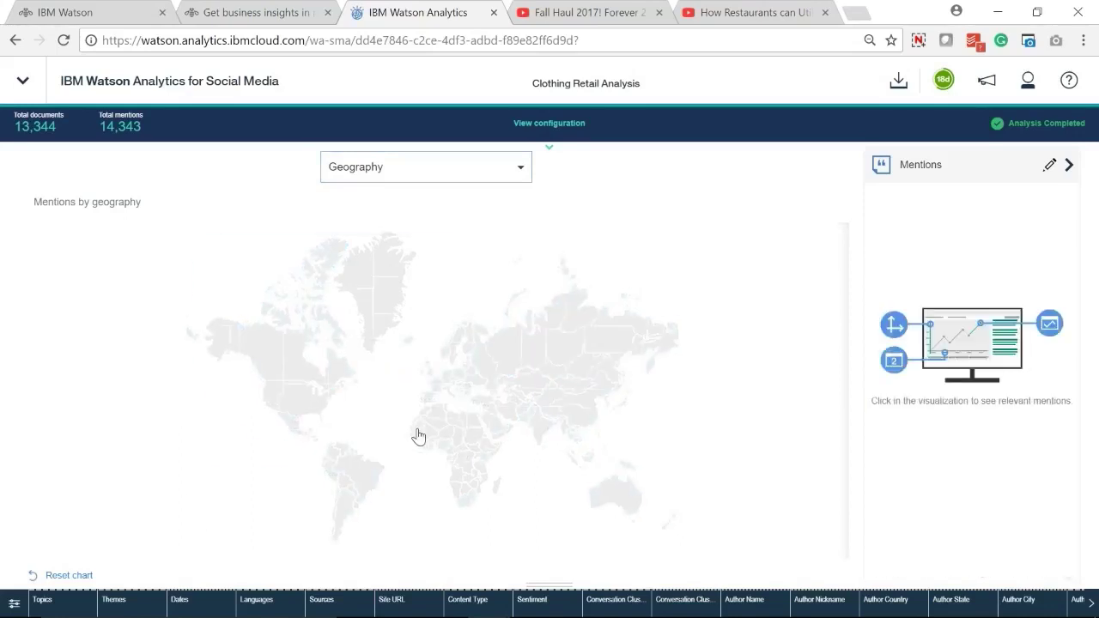
mouse_move(255, 409)
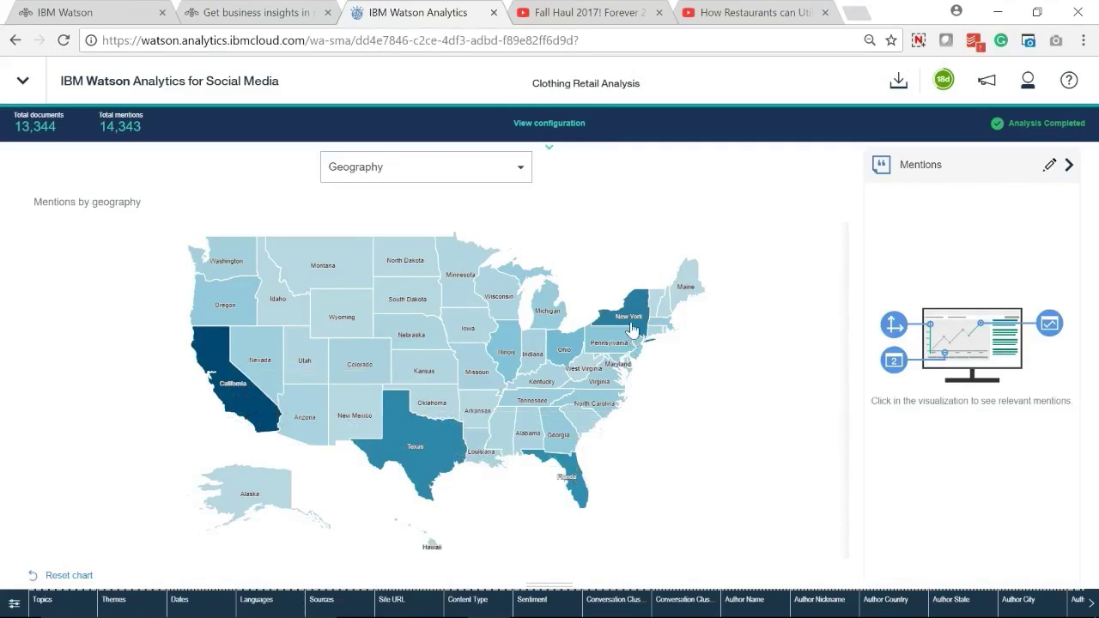
mouse_move(632, 329)
Show the Influential Authors view and inspect the top Videos author with 5,627 engagements.
left_click(474, 176)
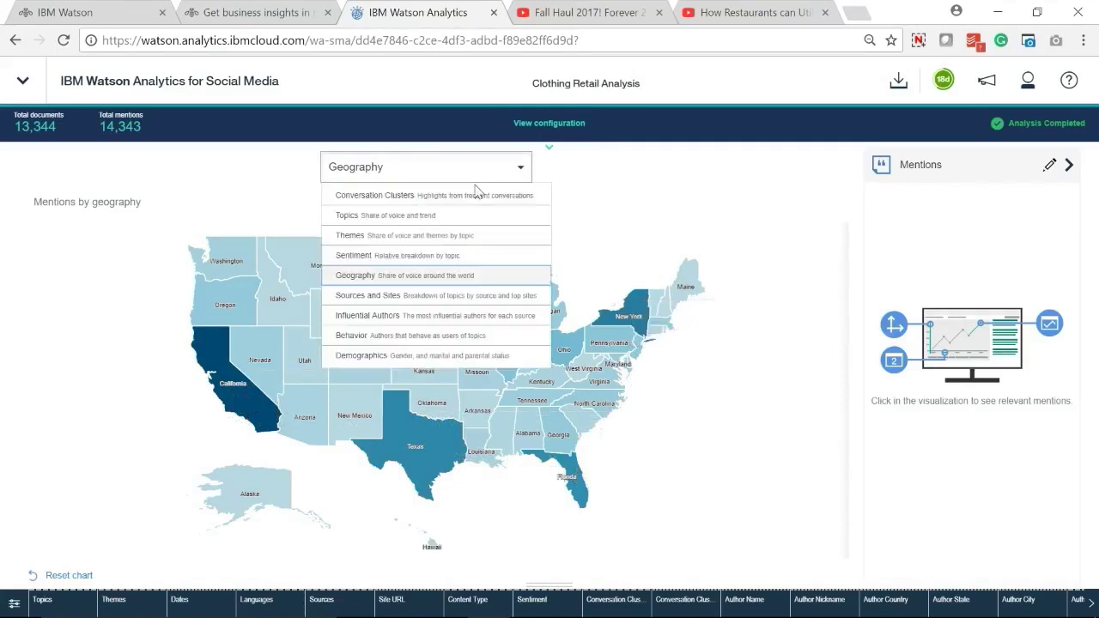
left_click(449, 316)
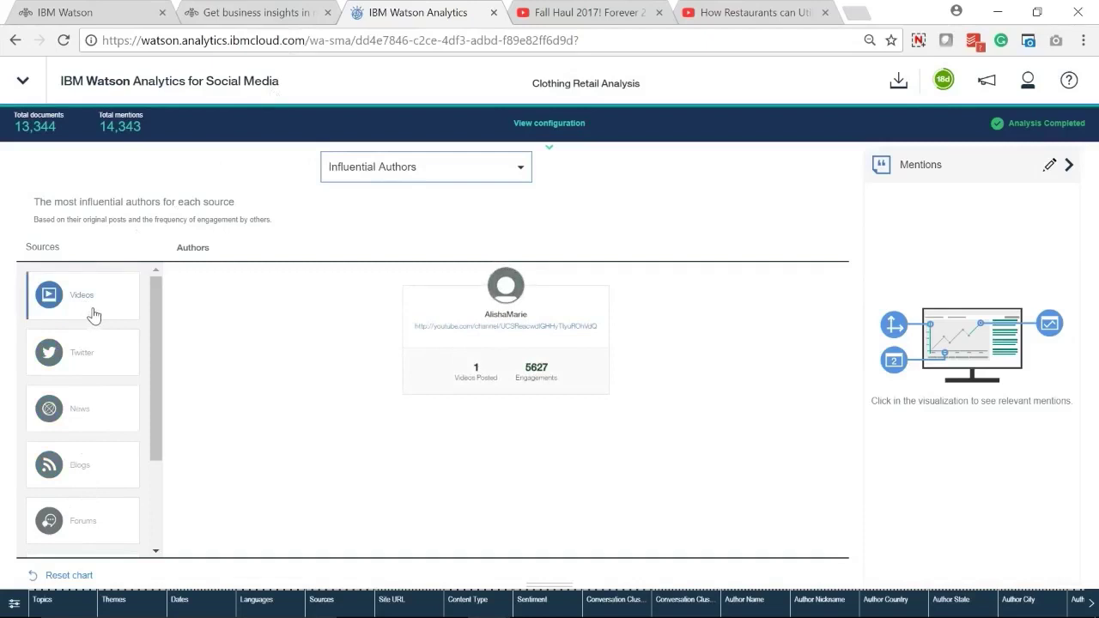
mouse_move(500, 327)
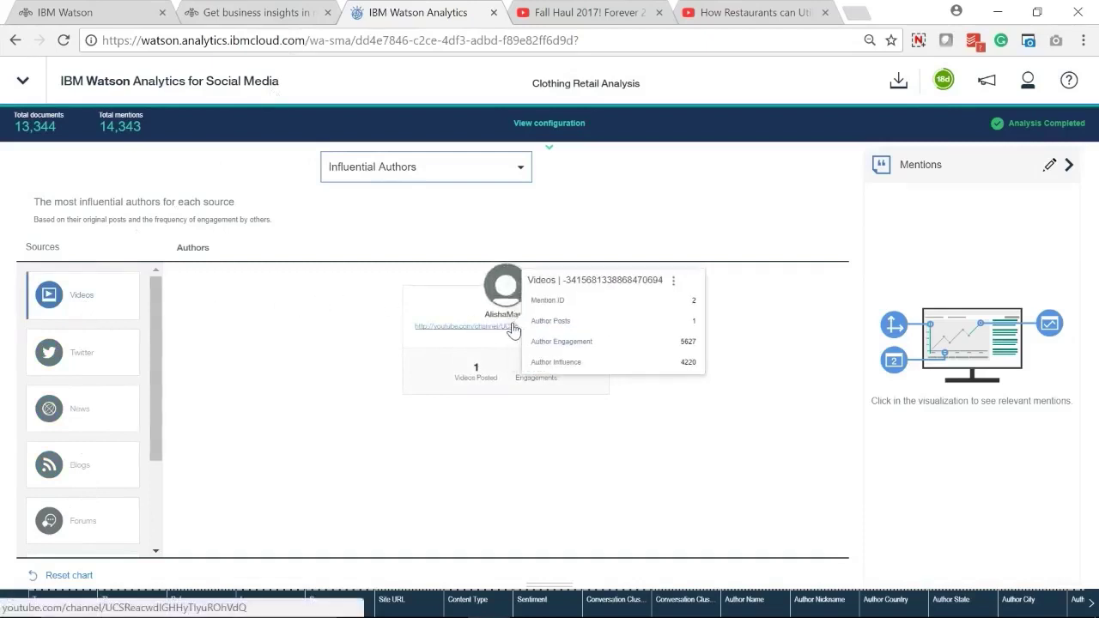
left_click(467, 186)
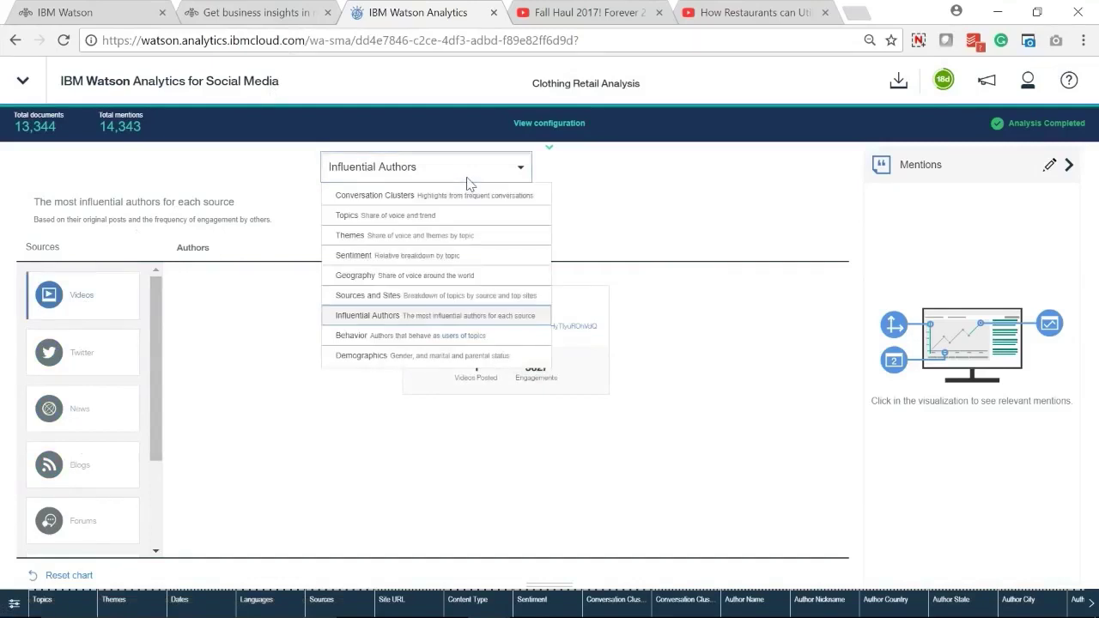
Inspect churners' fashion and shopping blocks in the Behavior view, then show Demographics by brand.
left_click(423, 345)
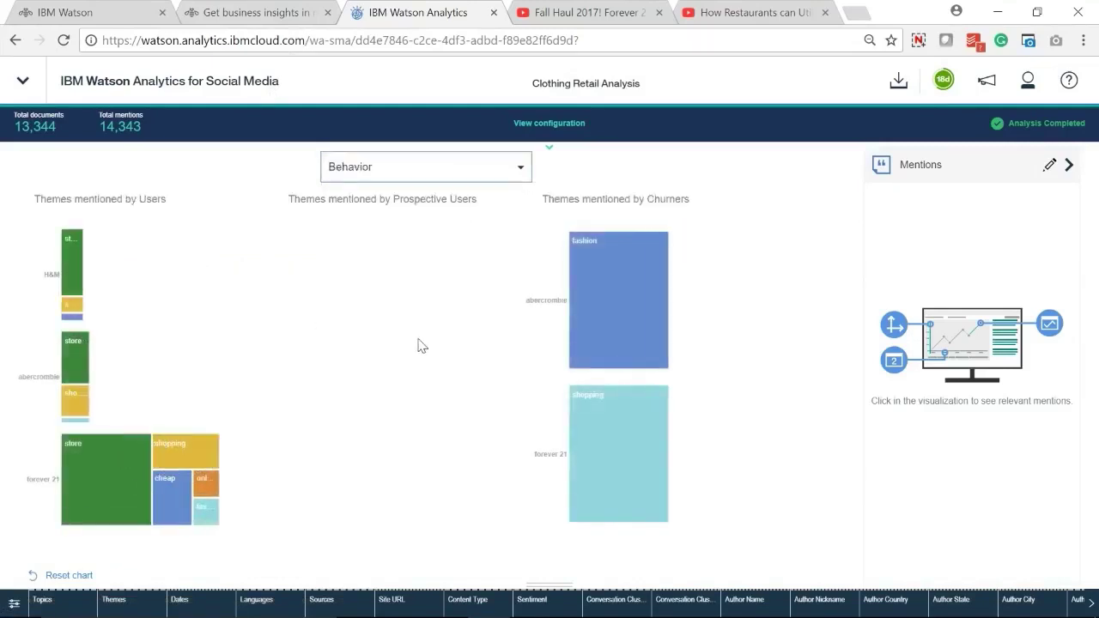
left_click(618, 301)
left_click(606, 410)
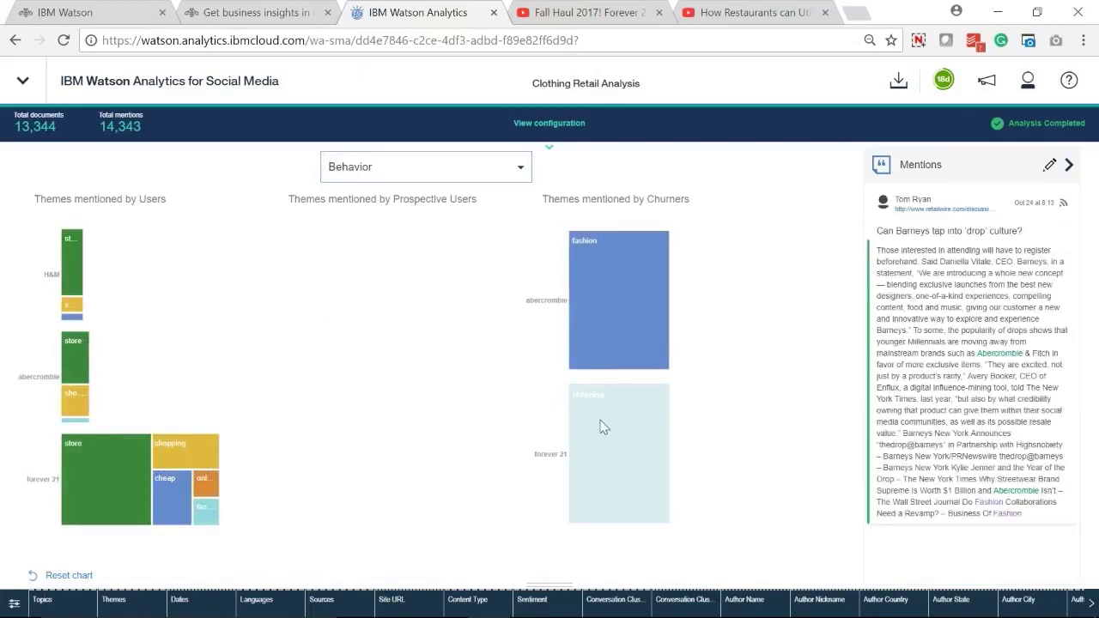
left_click(426, 167)
left_click(419, 355)
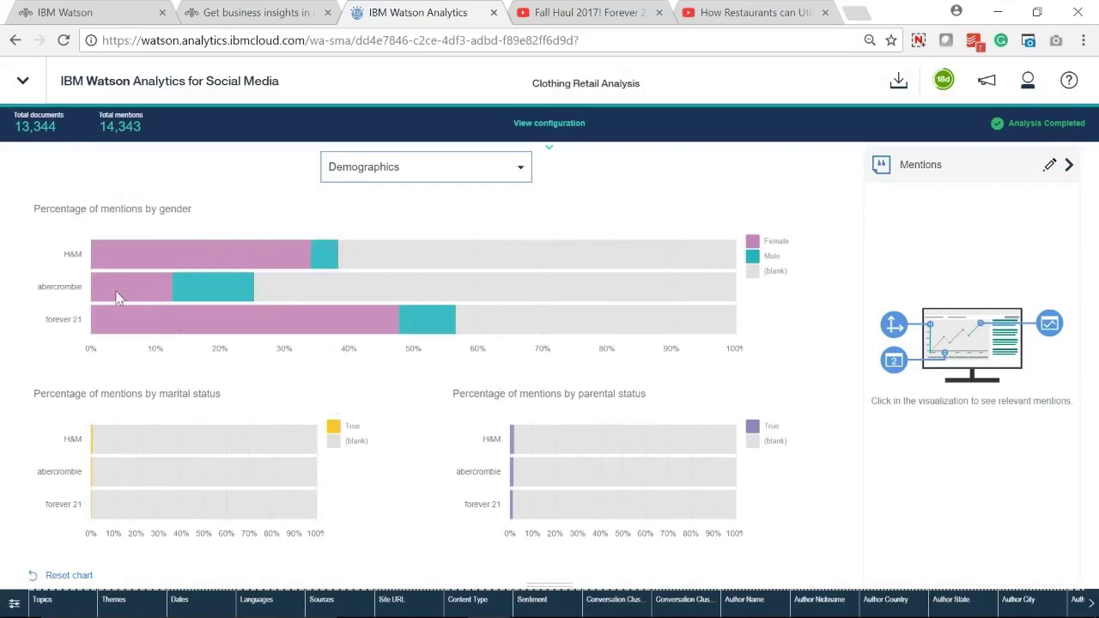
mouse_move(208, 288)
left_click(917, 40)
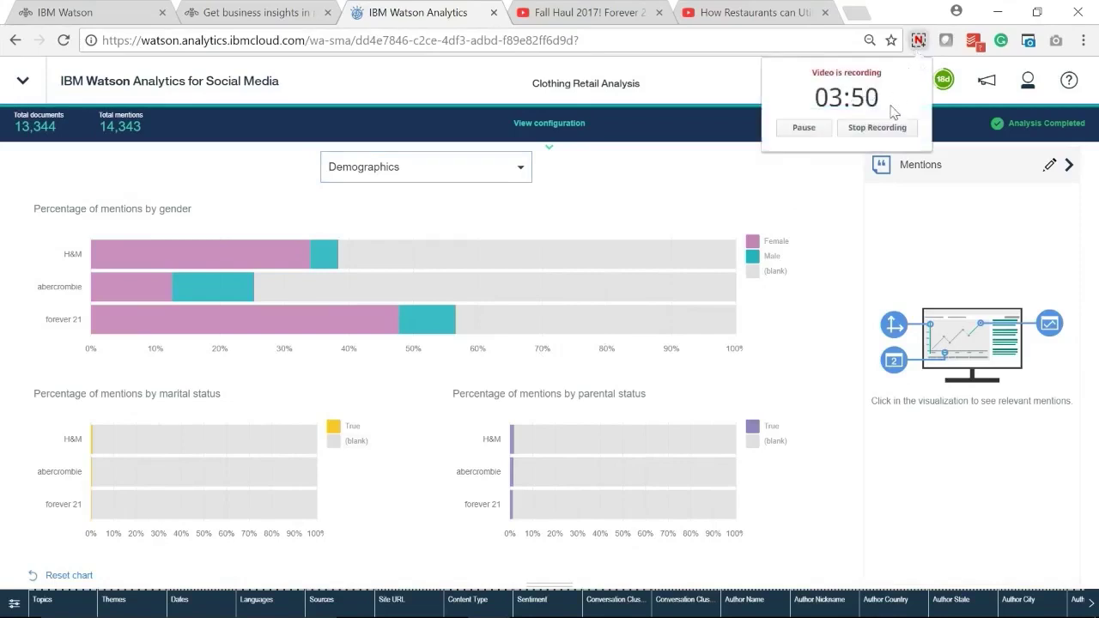